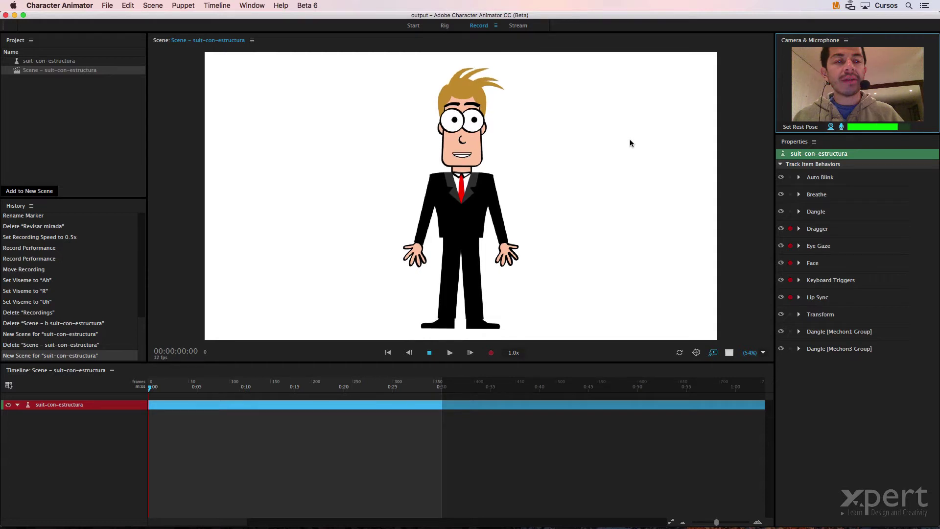
Switch to the next camera twice, moving face tracking from camera 2 to wider-view camera 1.
click(847, 41)
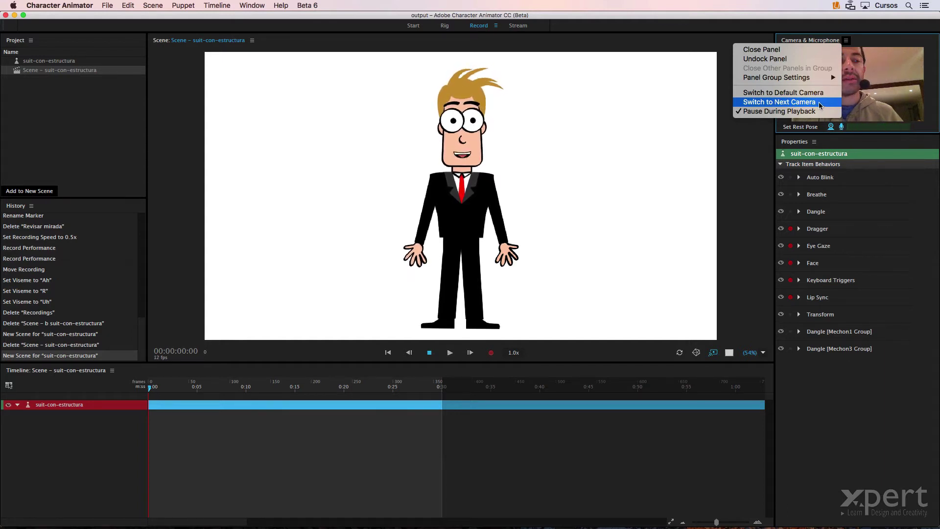
click(820, 104)
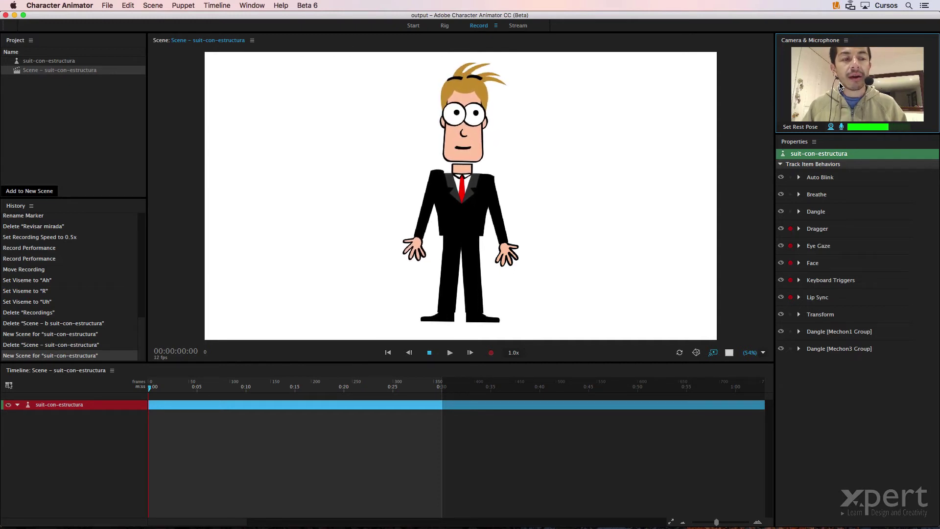
click(846, 40)
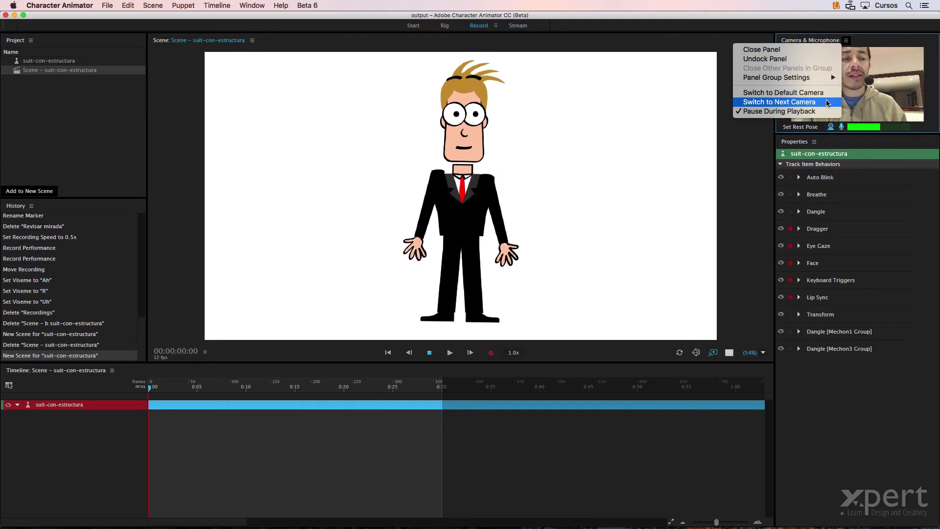
click(827, 102)
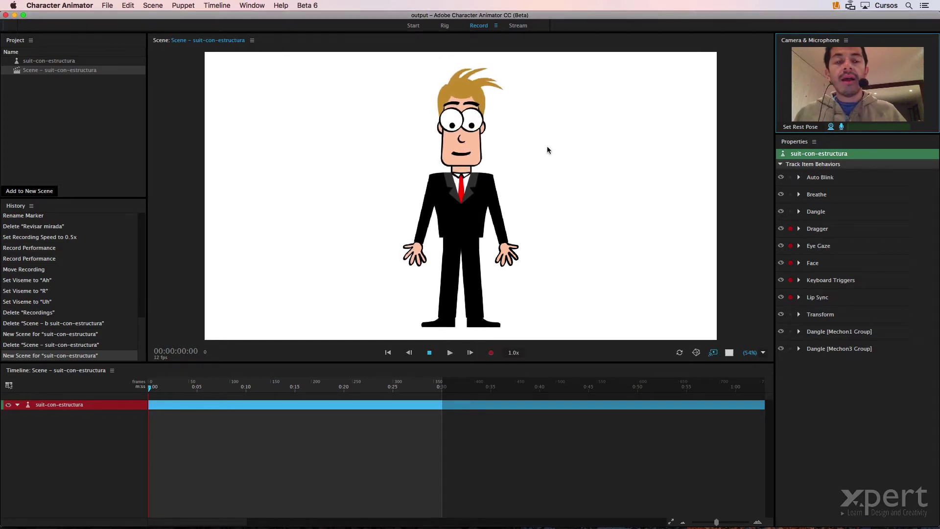
key(super+Tab)
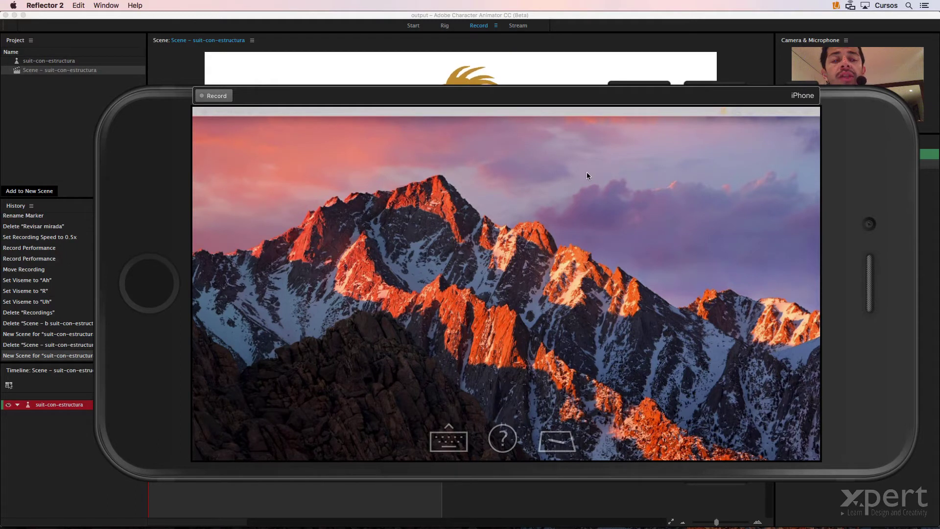
click(570, 19)
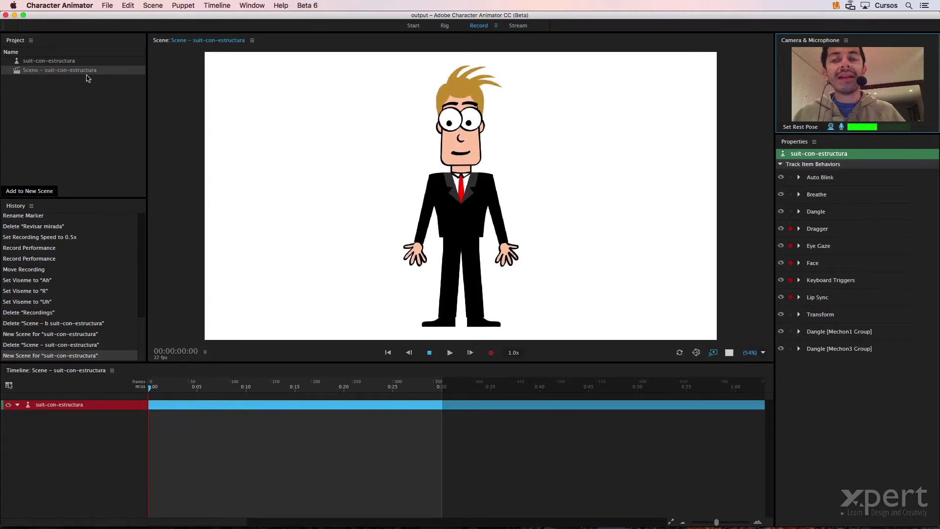
Delete 'Scene – suit-con-estructura' and select the suit-con-estructura puppet in the Project panel.
click(110, 93)
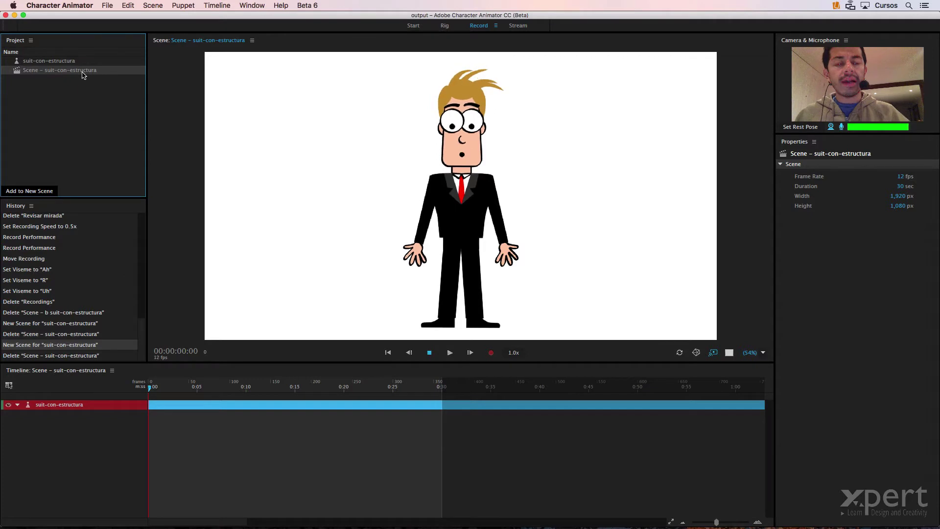
key(Delete)
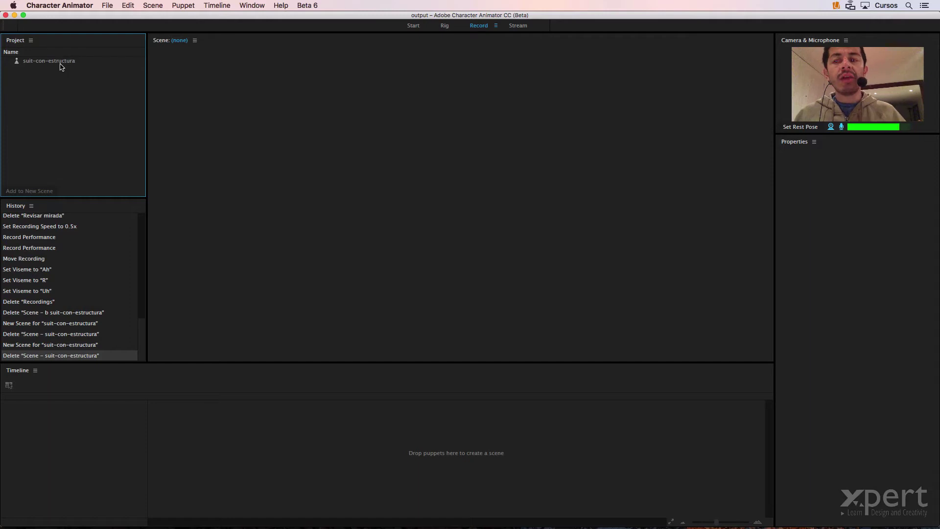
click(61, 66)
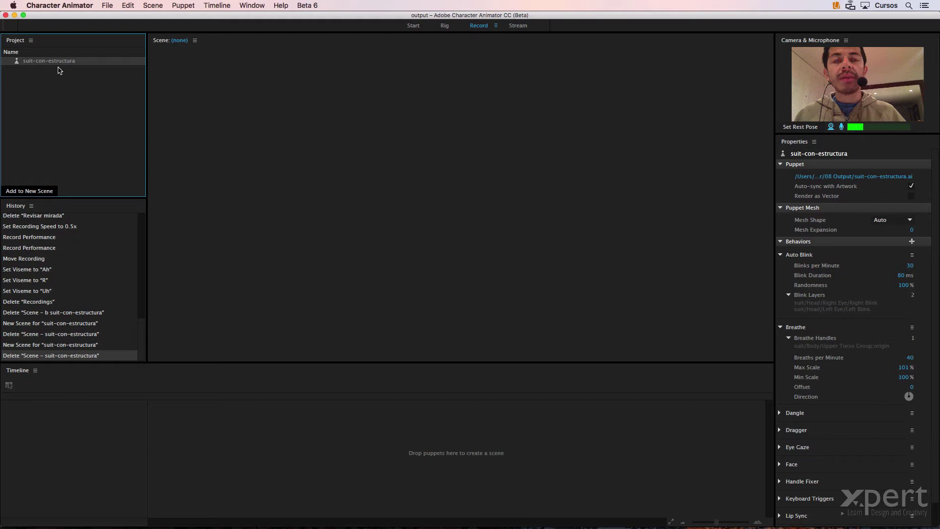
click(447, 26)
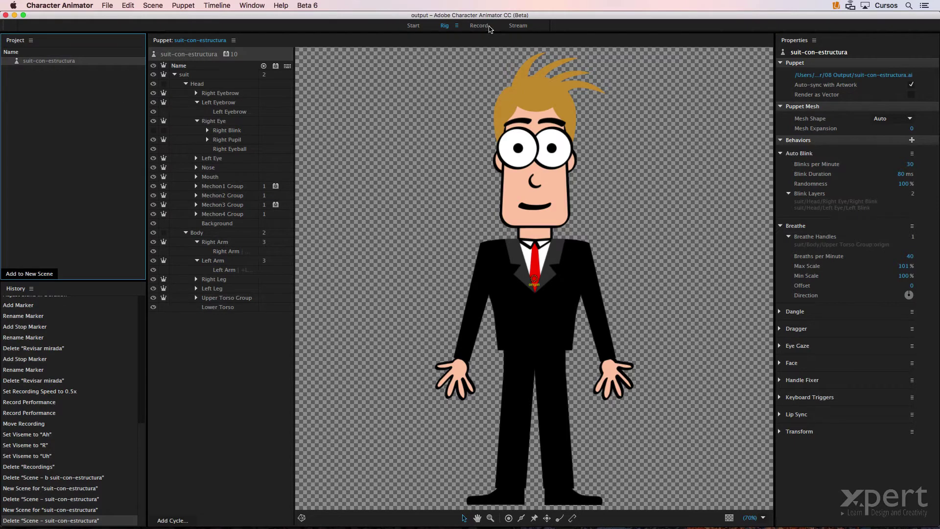
click(489, 27)
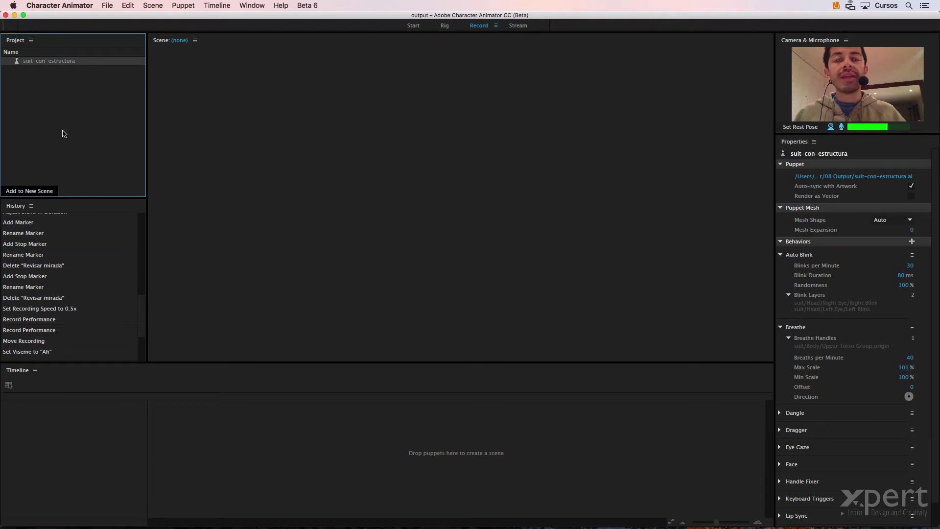
In the Stream workspace, add the suit-con-estructura puppet to a new scene.
click(530, 27)
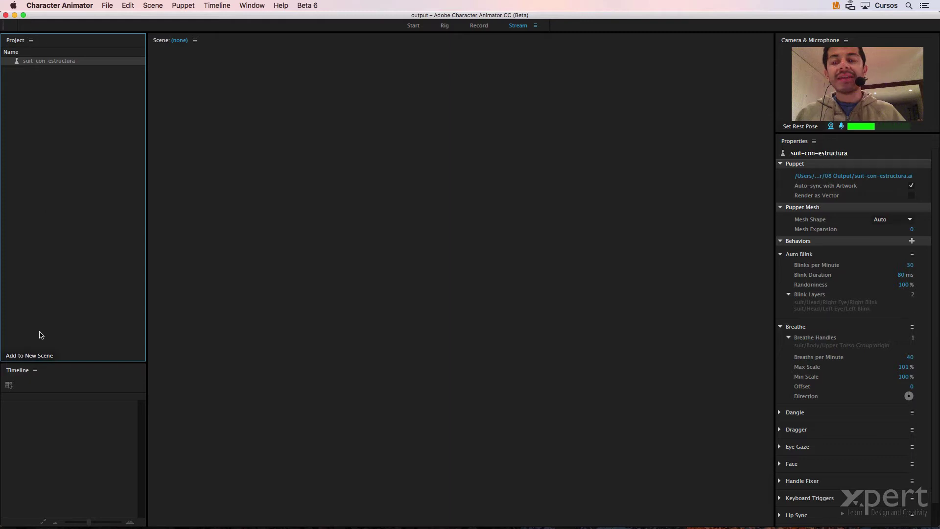
click(41, 356)
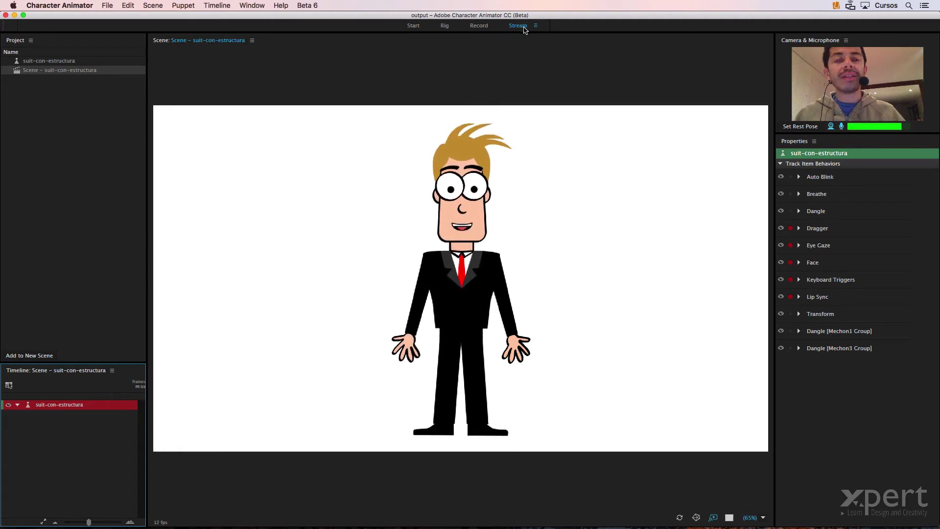
Enable Mercury Transmit live output to Adobe Monitor 2 (1366 x 768) from the Stream workspace.
click(486, 28)
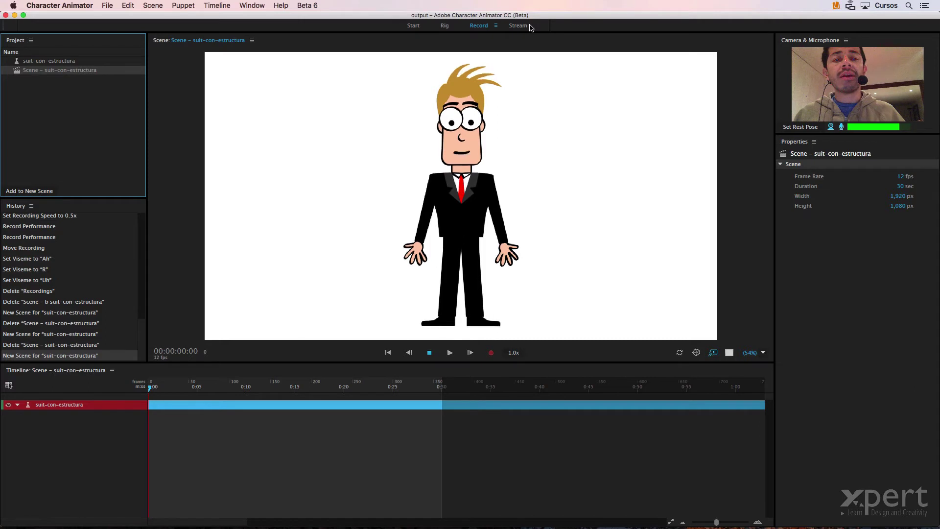
click(529, 26)
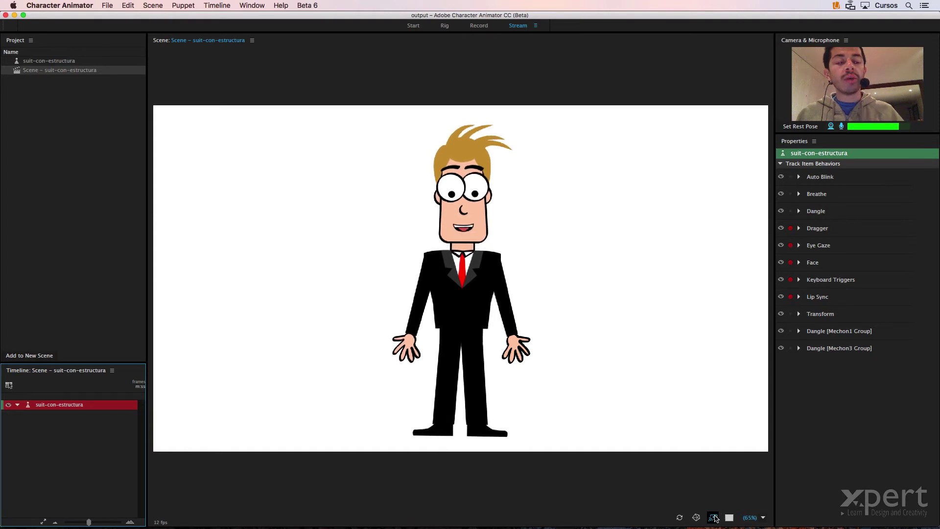
click(714, 515)
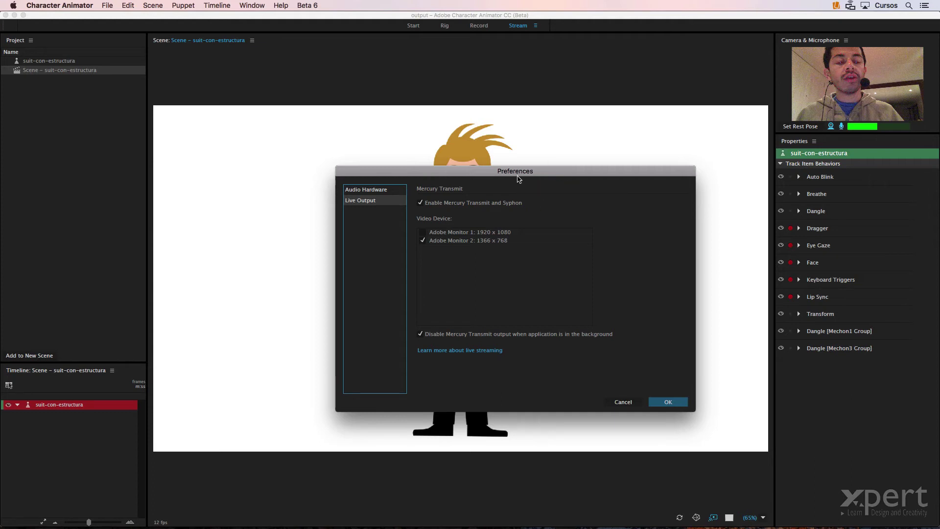
key(Return)
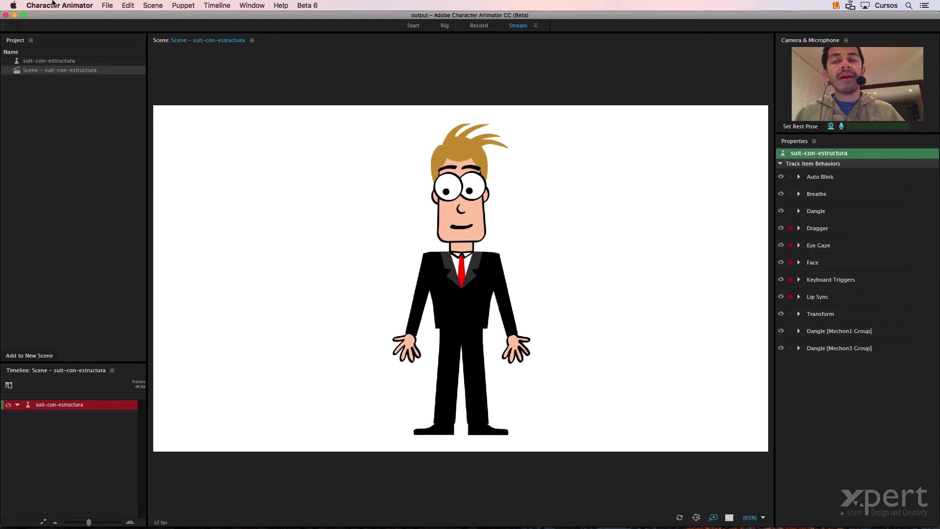
Open Character Animator > Preferences, landing on the Audio Hardware settings.
click(54, 5)
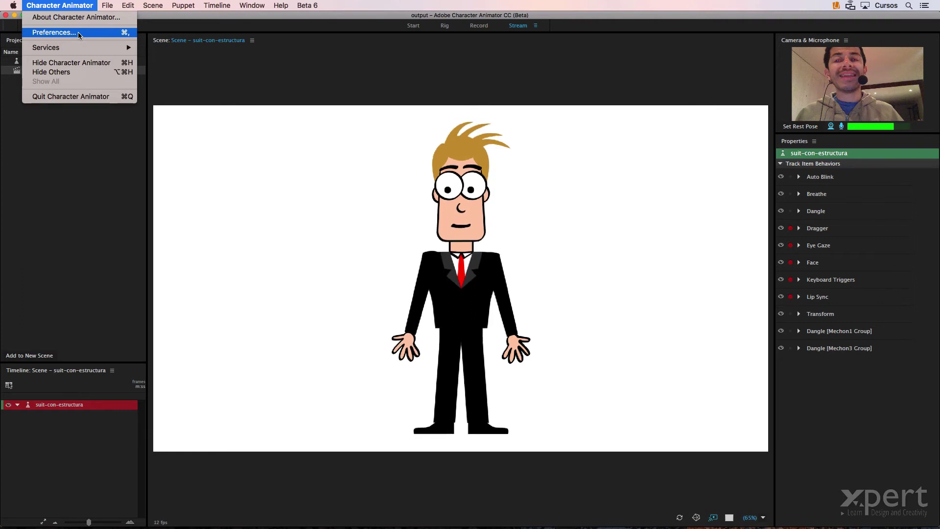
click(79, 33)
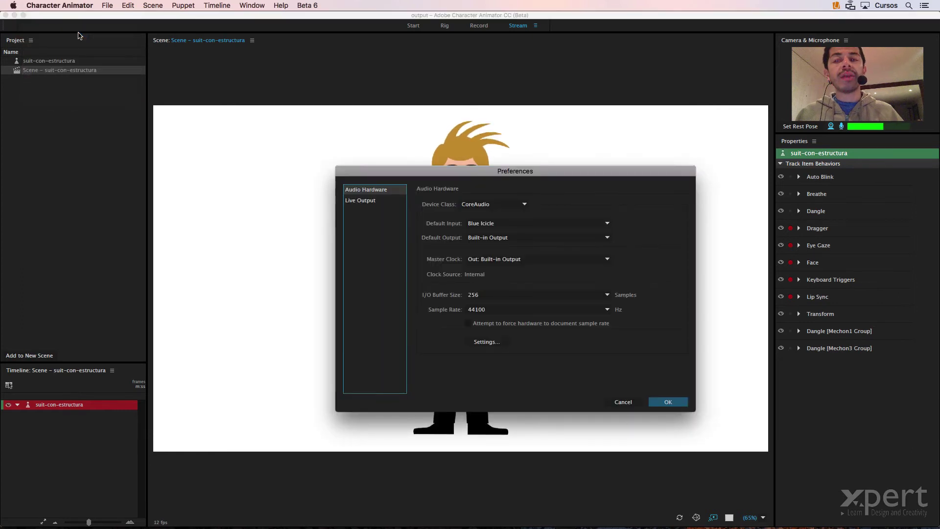
In Live Output, uncheck Adobe Monitor 1 and disable Mercury Transmit and Syphon.
click(375, 201)
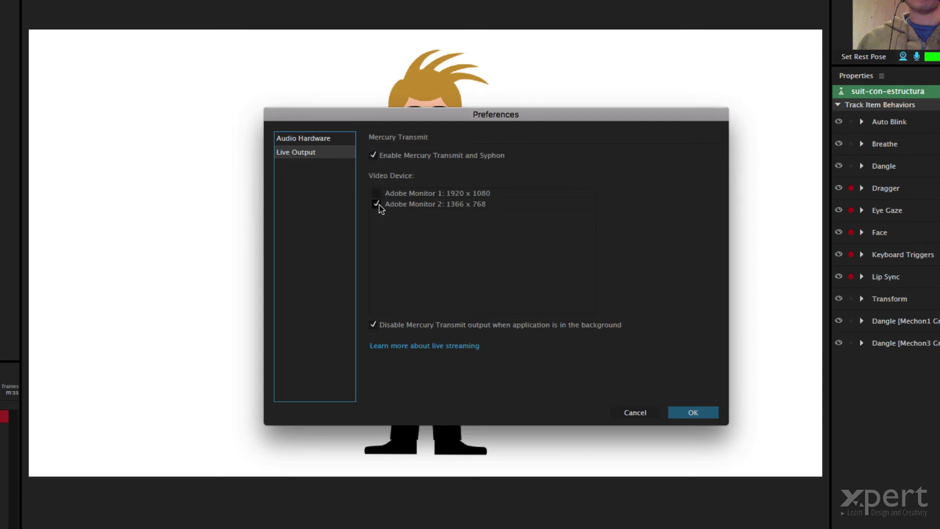
click(376, 196)
click(373, 156)
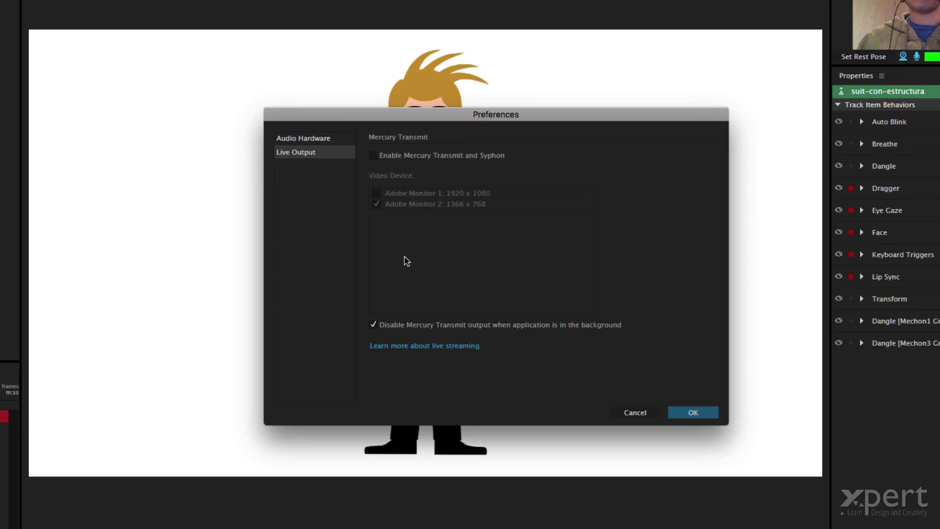
Re-enable Mercury Transmit and Syphon to Adobe Monitor 2, keep background stopping on, and close Preferences.
click(375, 156)
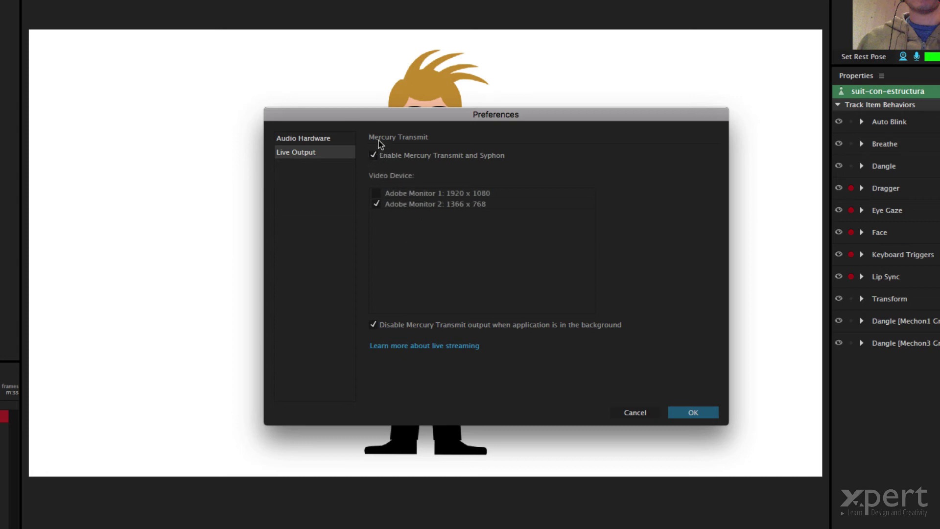
click(376, 202)
click(373, 325)
click(373, 325)
click(373, 325)
click(373, 325)
click(373, 325)
click(703, 414)
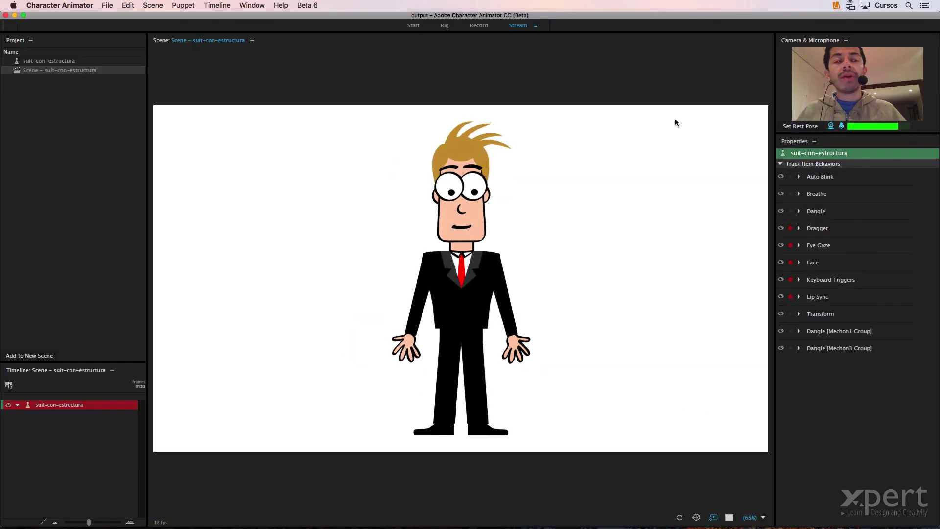
Switch to Reflector 2 with Cmd+Tab, showing the iPhone mirror's mountain wallpaper.
key(super+Tab)
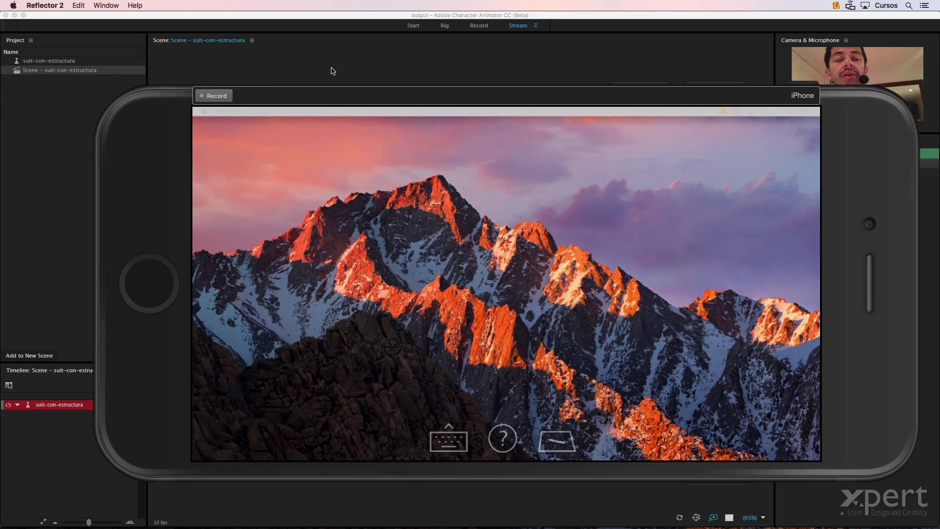
Bring Character Animator back to the front, showing the suited puppet's stream scene.
click(357, 19)
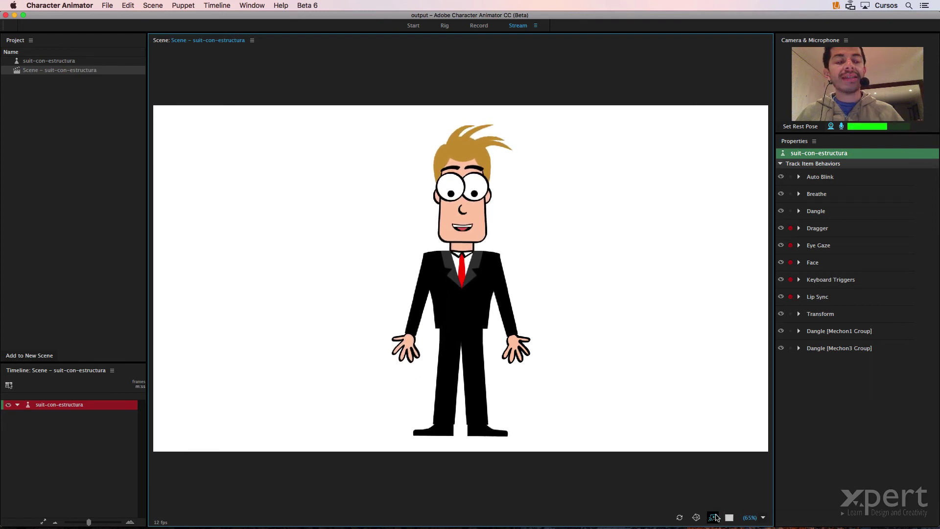
Uncheck 'Disable Mercury Transmit output when application is in the background' in Live Output and confirm.
super+click(715, 517)
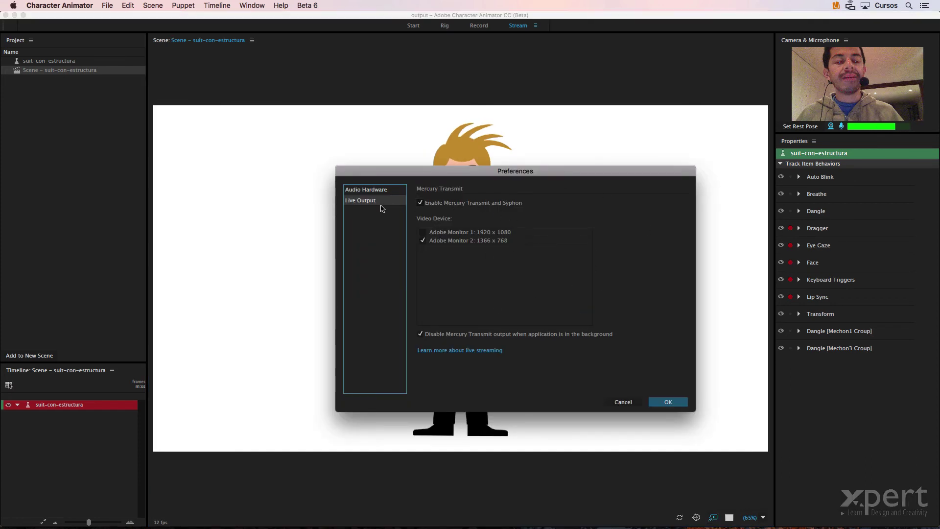
click(420, 335)
click(664, 401)
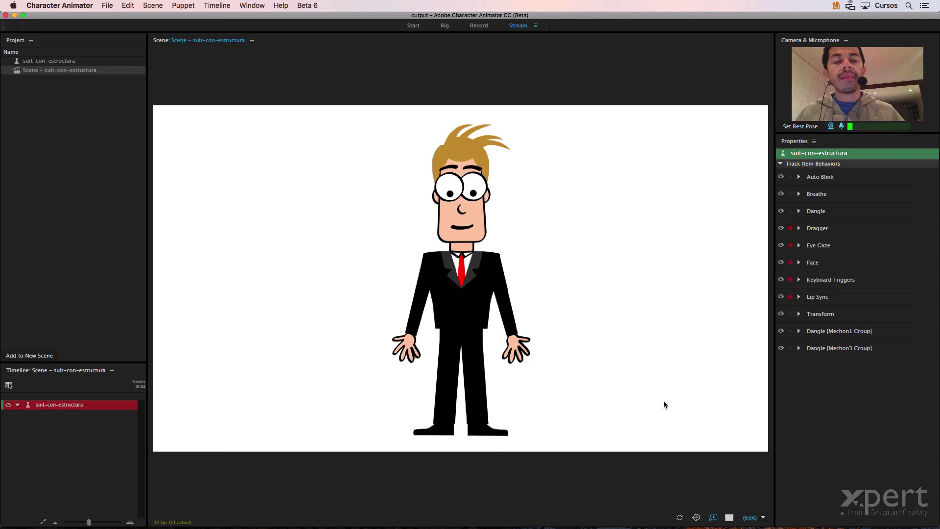
Bring Reflector 2 to the front to view the suit puppet streamed to the iPhone mirror.
key(super+Tab)
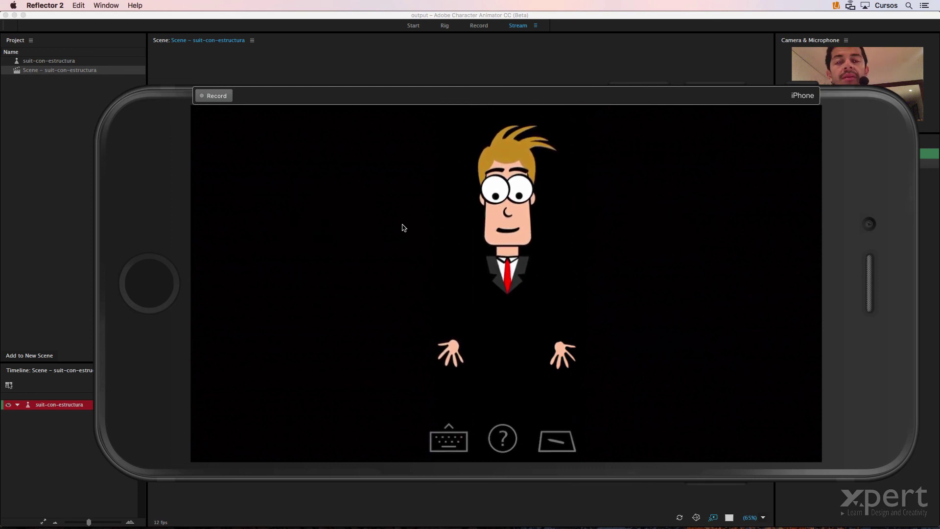
Move the Reflector iPhone mirror aside to the right and return to Character Animator.
mouse_move(170, 107)
mouse_down()
mouse_move(369, 166)
mouse_move(591, 109)
mouse_up()
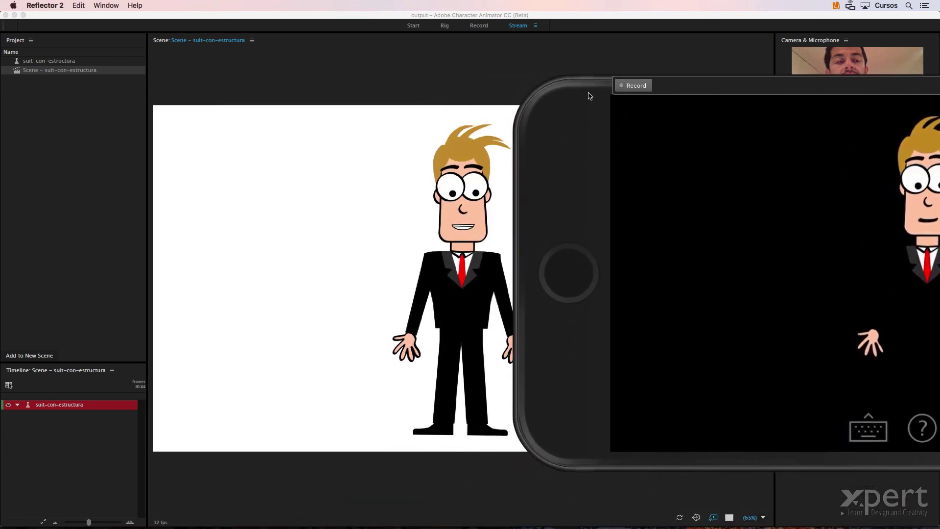
key(super+Tab)
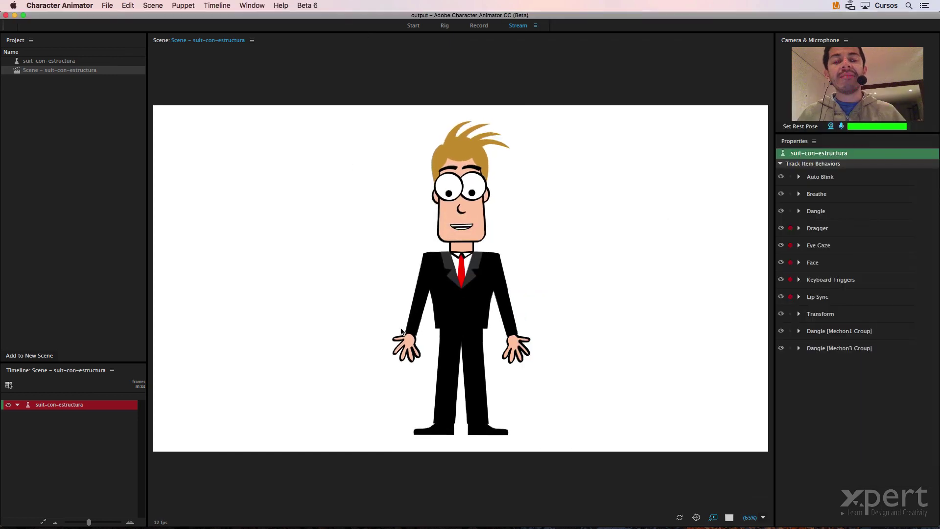
Raise the puppet's hand with the Dragger and keep waving it while watching the iPhone mirror.
mouse_move(405, 346)
mouse_down()
mouse_move(369, 311)
mouse_move(371, 236)
mouse_up()
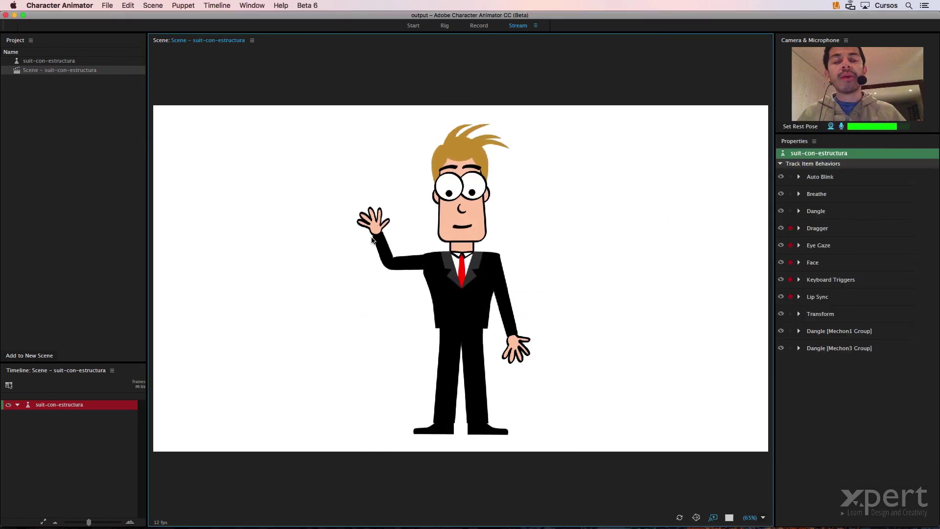
key(super+Tab)
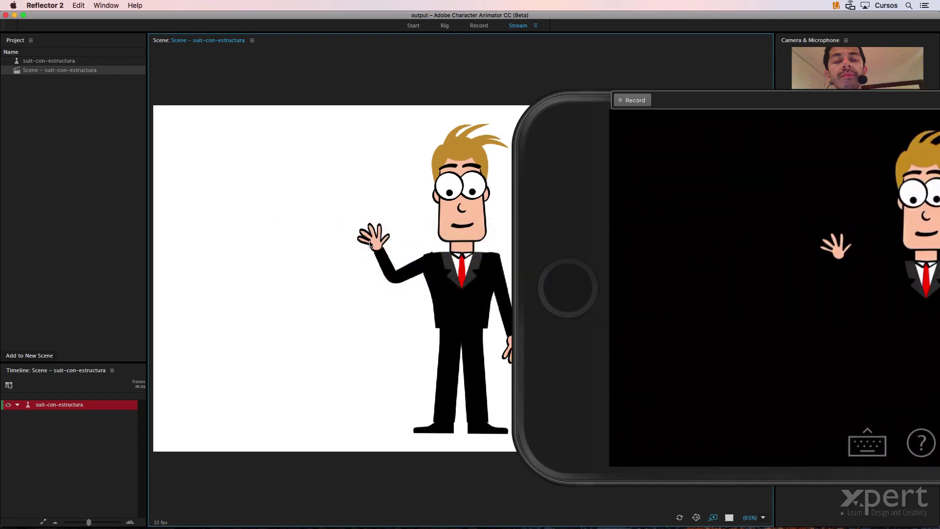
mouse_move(364, 263)
mouse_down()
mouse_move(362, 220)
mouse_move(365, 245)
mouse_move(373, 200)
mouse_move(366, 223)
mouse_up()
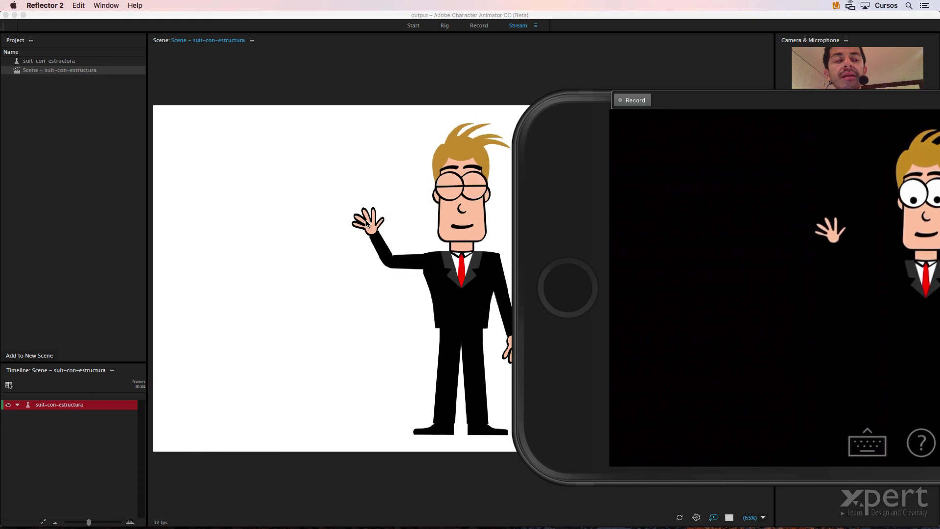